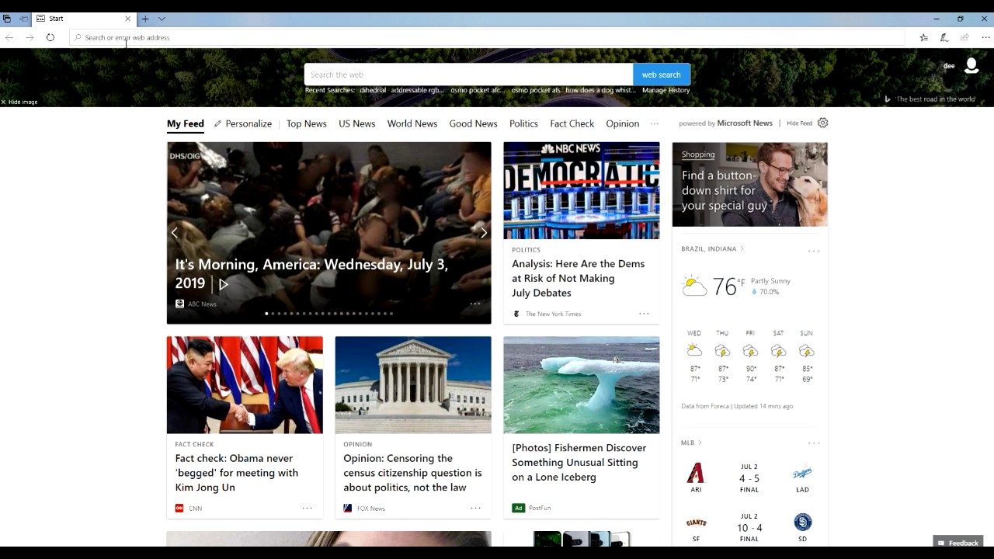
Enter 192.168.1.206 in Edge's address bar to try loading the controller page
{"action": "type", "text": "192.1"}
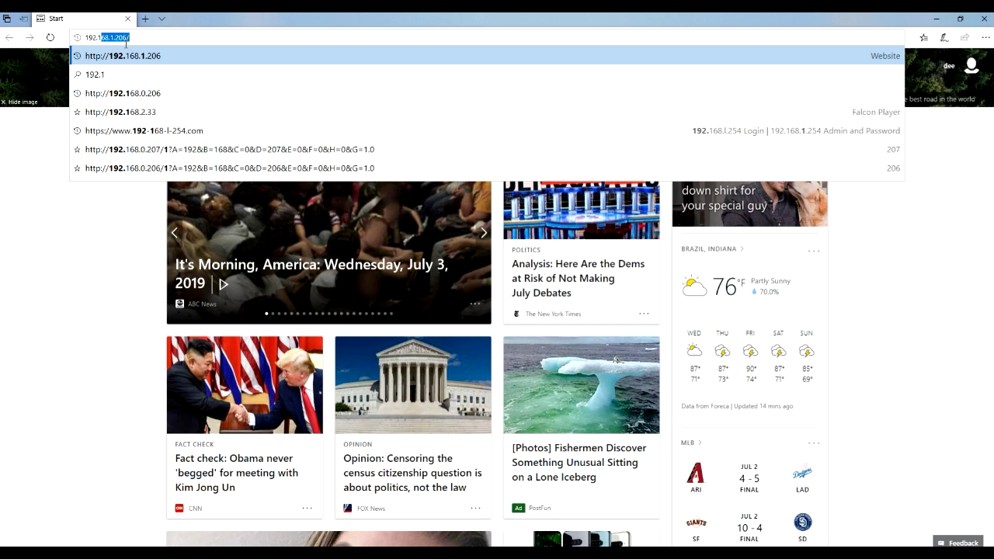
{"action": "type", "text": "68.1"}
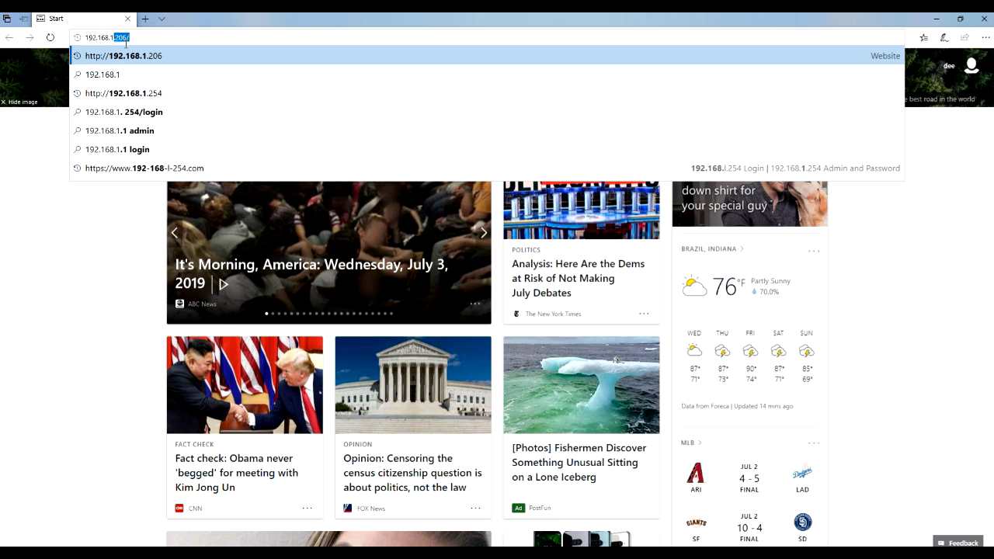
{"action": "type", "text": ".206"}
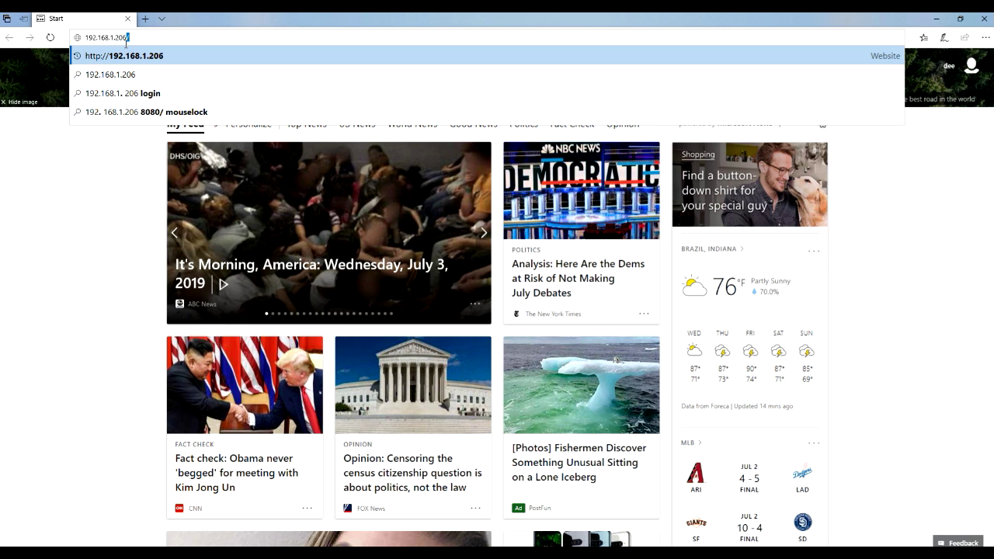
{"action": "key", "text": "Return"}
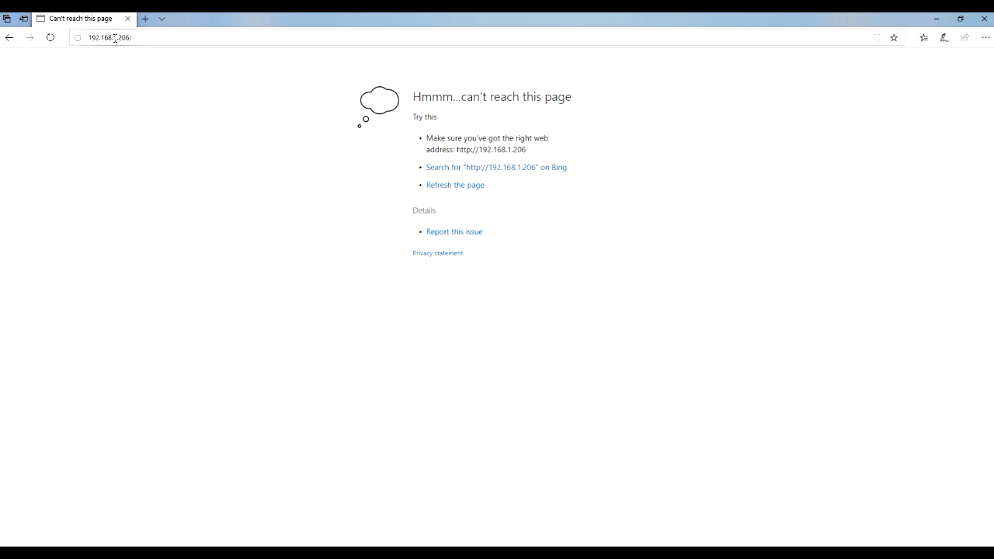
Correct the address's third octet from 1 to 0 and go to 192.168.0.206
{"action": "left_click", "coordinate": [115, 38]}
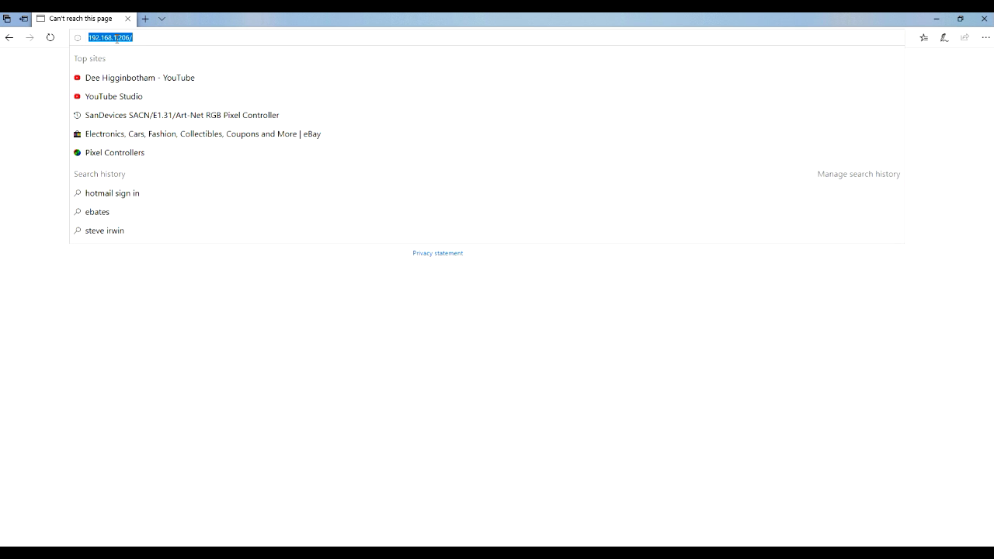
{"action": "left_click", "coordinate": [115, 38]}
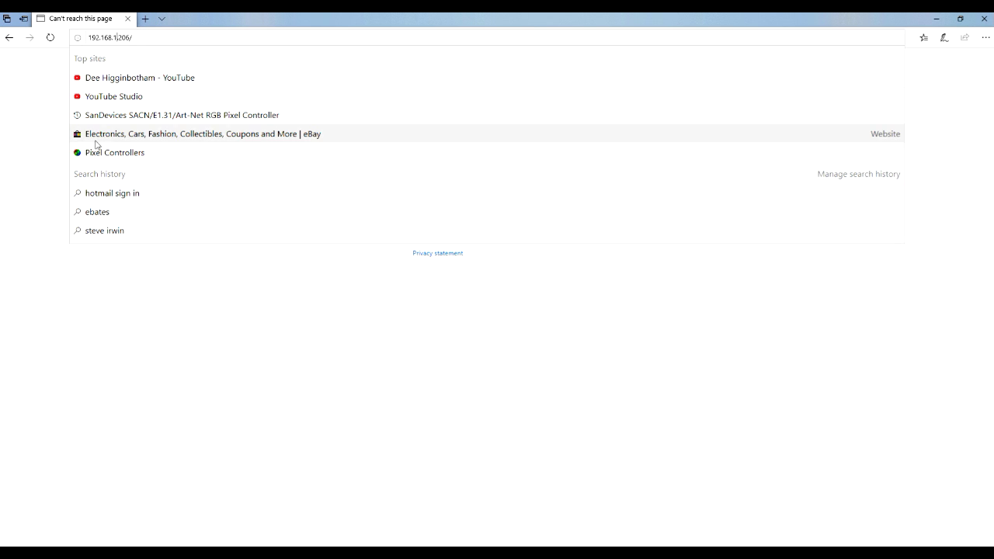
{"action": "key", "text": "BackSpace"}
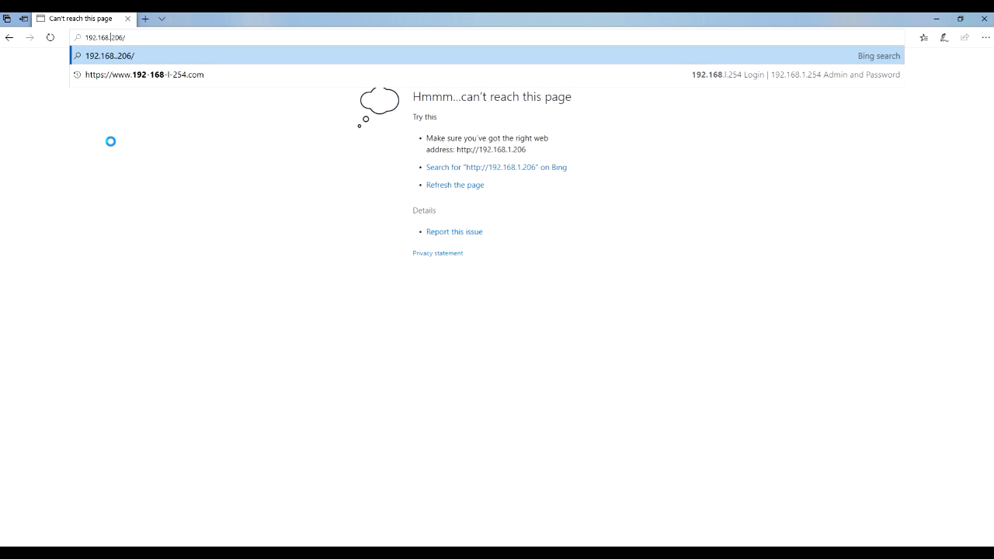
{"action": "type", "text": "0"}
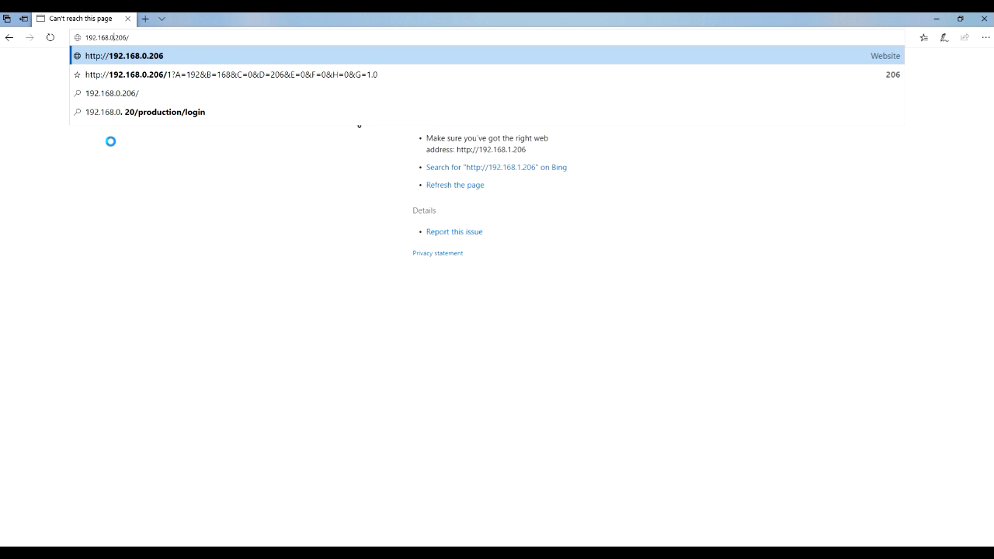
{"action": "left_click", "coordinate": [154, 55]}
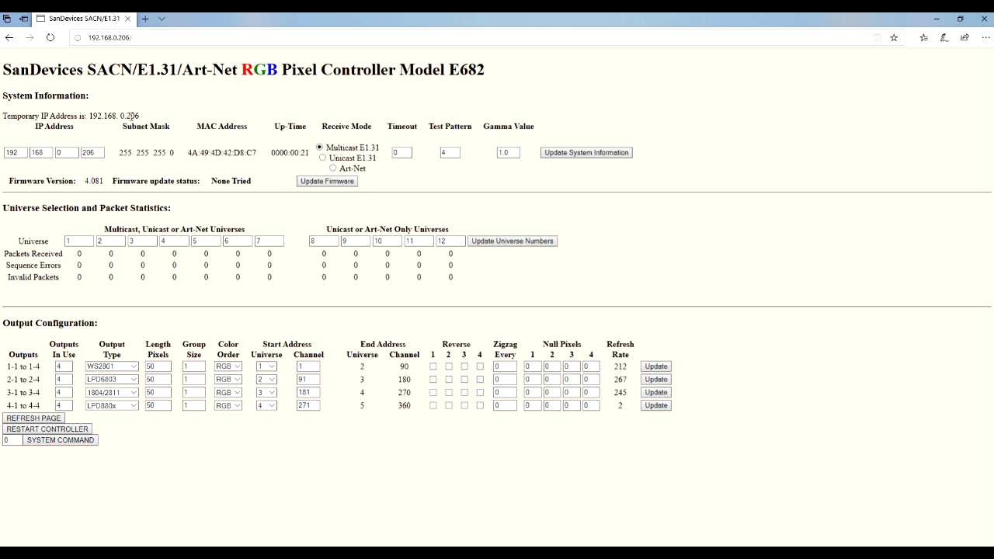
Step through the IP octet fields, then submit Update System Information without changes
{"action": "left_click", "coordinate": [61, 153]}
{"action": "left_click", "coordinate": [11, 153]}
{"action": "left_click", "coordinate": [8, 153]}
{"action": "left_click", "coordinate": [55, 157]}
{"action": "left_click", "coordinate": [34, 155]}
{"action": "left_click", "coordinate": [559, 154]}
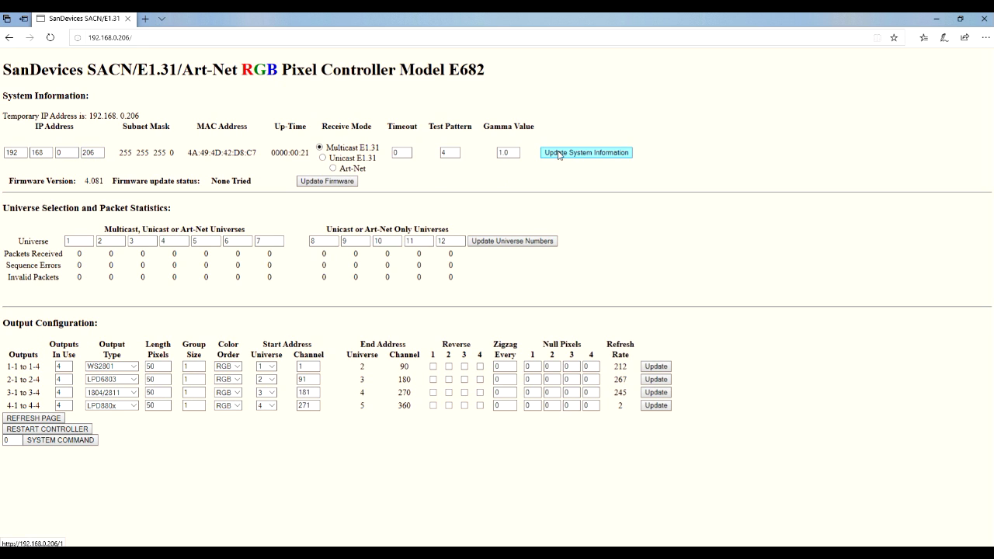
{"action": "left_click", "coordinate": [560, 154]}
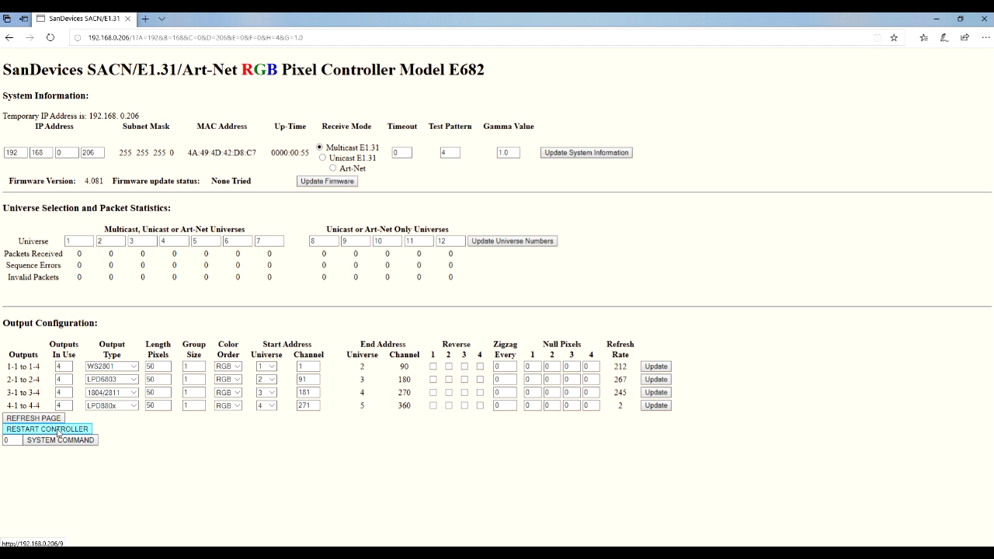
Restart the E682 controller and close its configuration tab
{"action": "left_click", "coordinate": [57, 433]}
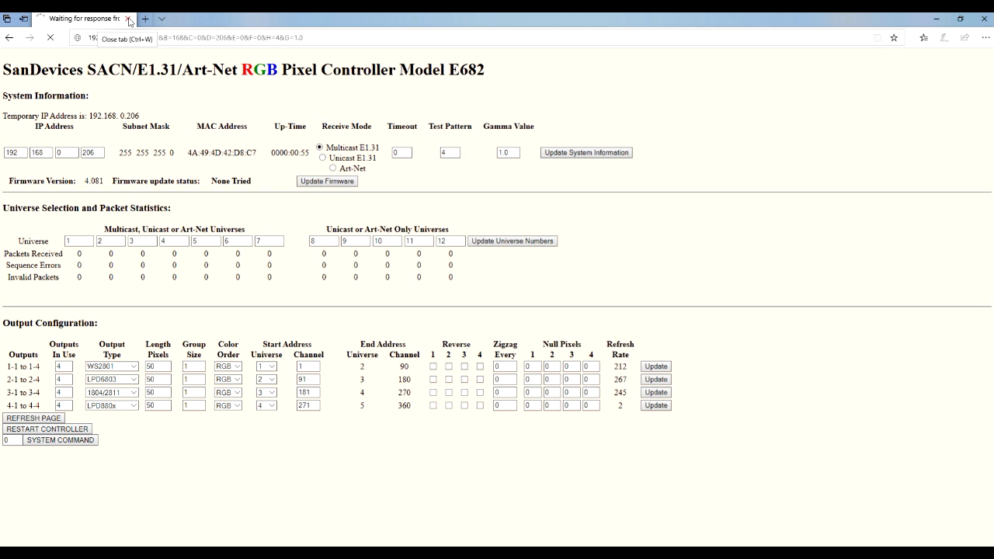
{"action": "left_click", "coordinate": [129, 19]}
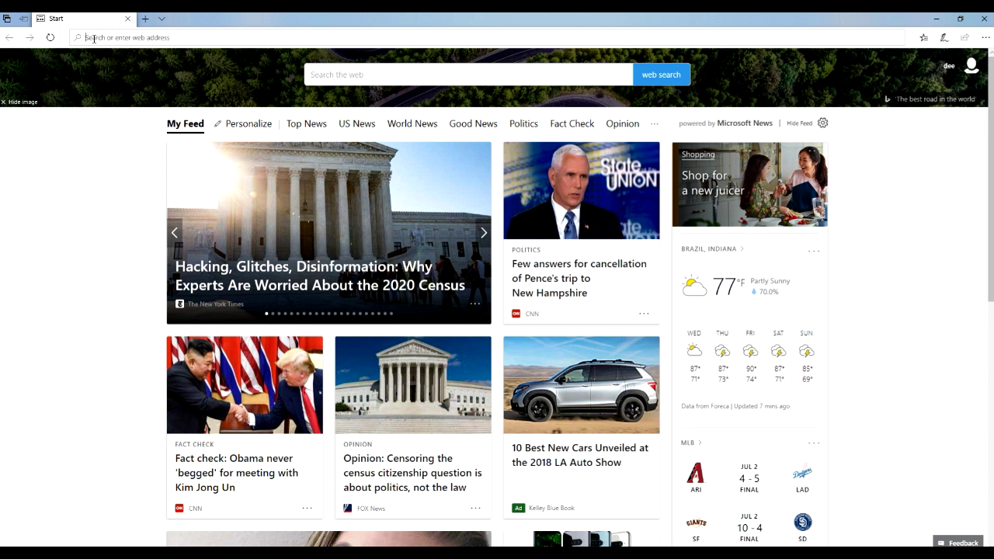
Reload the controller page by entering 192.168.0.206 in the address bar
{"action": "left_click", "coordinate": [94, 38]}
{"action": "type", "text": "192.1"}
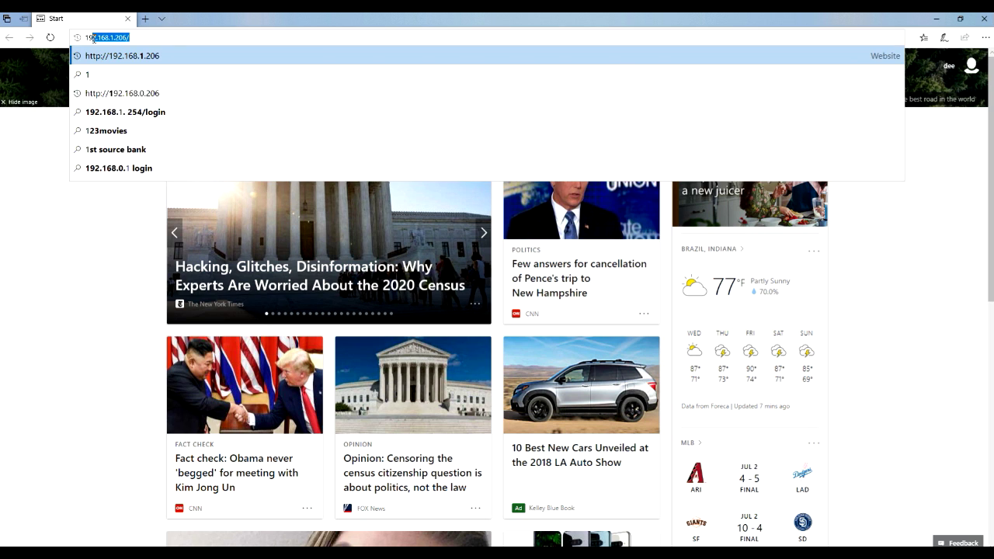
{"action": "type", "text": "68.0"}
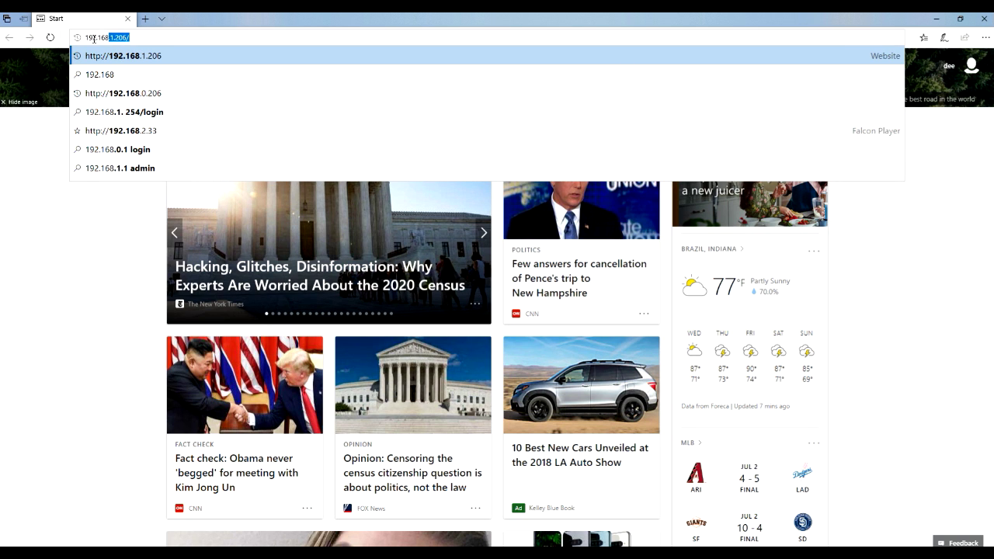
{"action": "type", "text": ".206"}
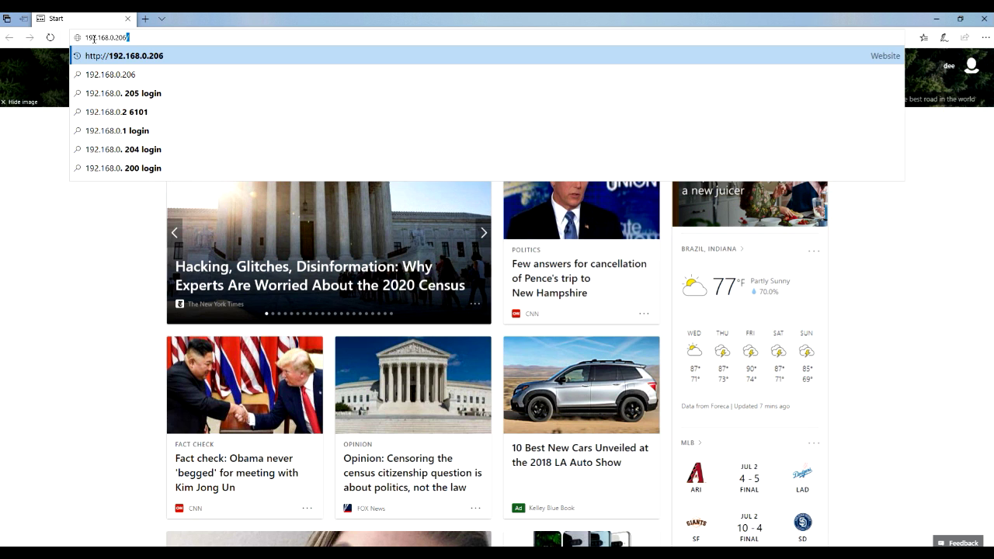
{"action": "key", "text": "Return"}
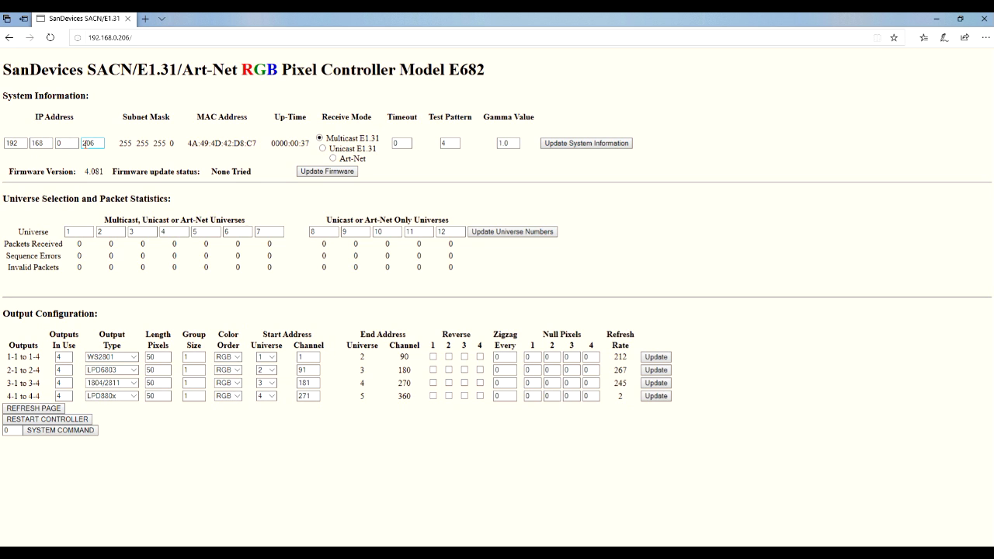
Place the cursor in the Test Pattern value field
{"action": "left_click", "coordinate": [448, 141]}
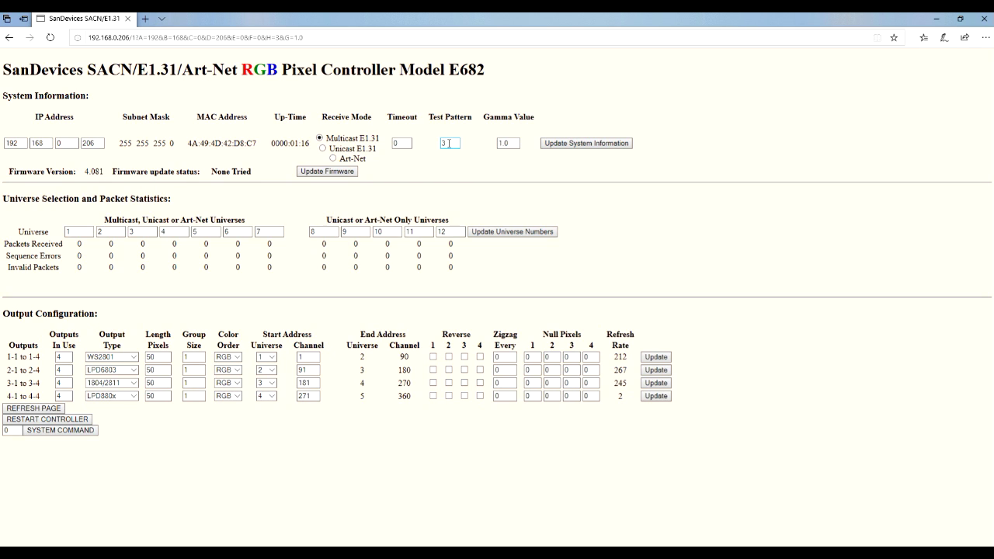
Set Test Pattern to 0 and receive mode to Unicast E1.31, saving each change
{"action": "double_click", "coordinate": [448, 143]}
{"action": "type", "text": "0"}
{"action": "left_click", "coordinate": [559, 143]}
{"action": "left_click", "coordinate": [323, 148]}
{"action": "left_click", "coordinate": [550, 145]}
Change outputs 1, 2 and 4 to type 1804/2811, updating rows 1 and 2
{"action": "left_click", "coordinate": [57, 359]}
{"action": "left_click", "coordinate": [24, 358]}
{"action": "left_click", "coordinate": [135, 357]}
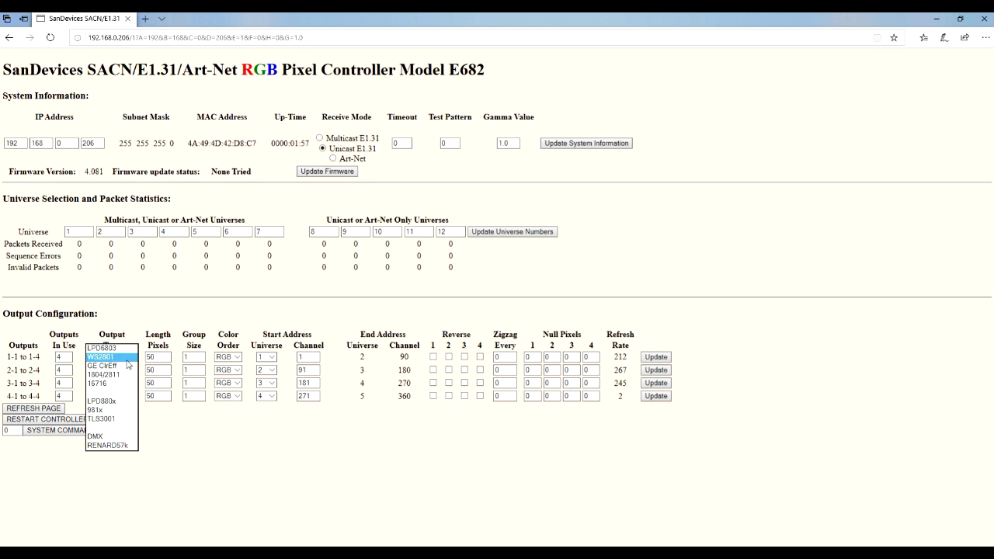
{"action": "left_click", "coordinate": [109, 371]}
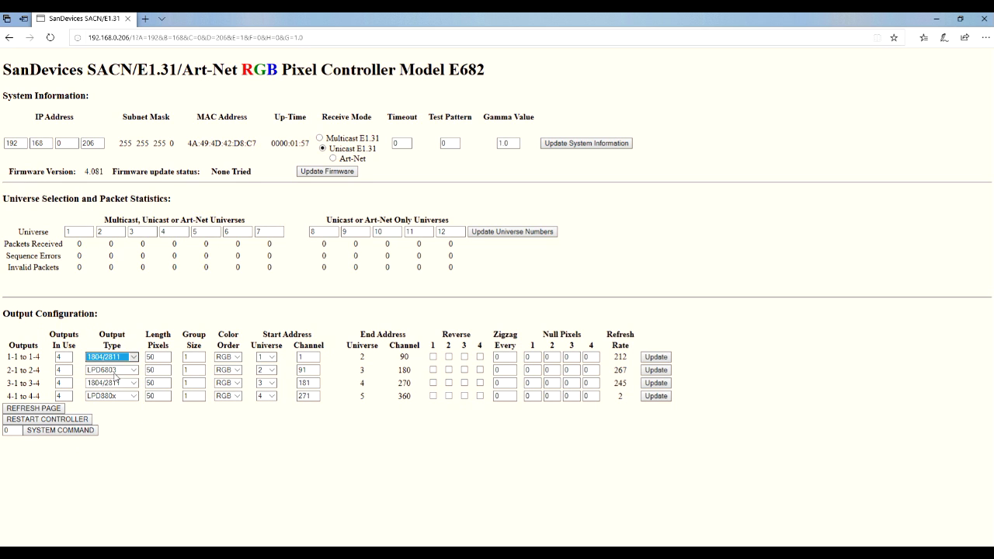
{"action": "left_click", "coordinate": [651, 358]}
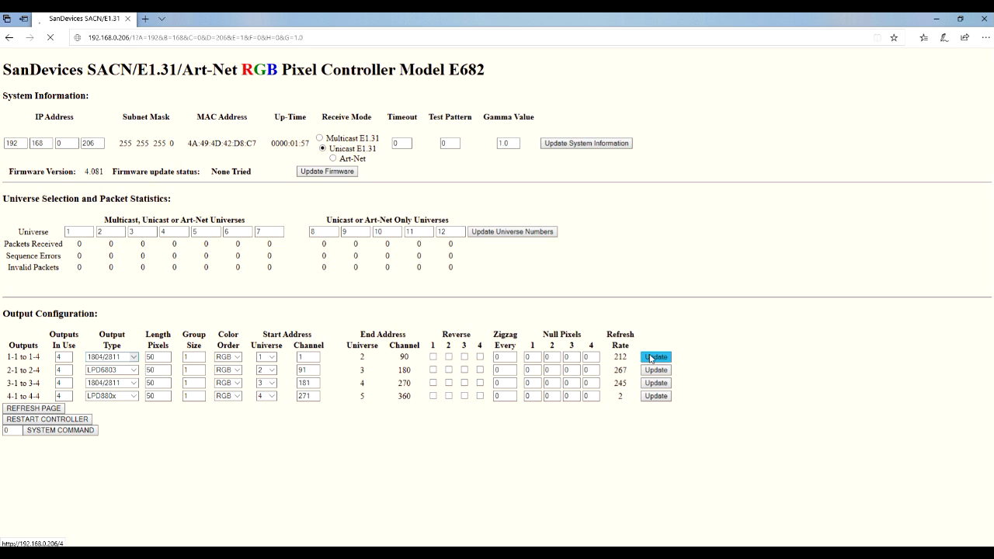
{"action": "left_click", "coordinate": [130, 371]}
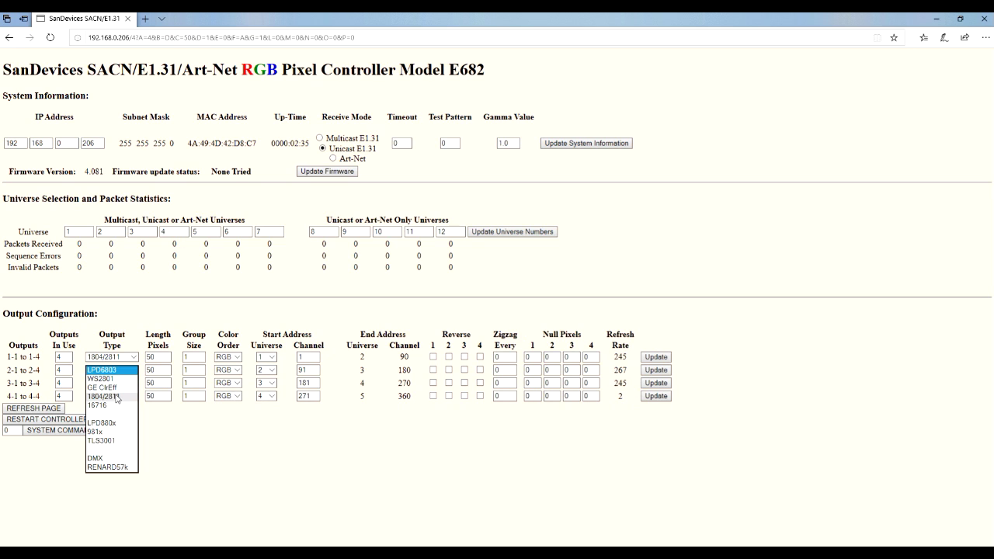
{"action": "left_click", "coordinate": [105, 396]}
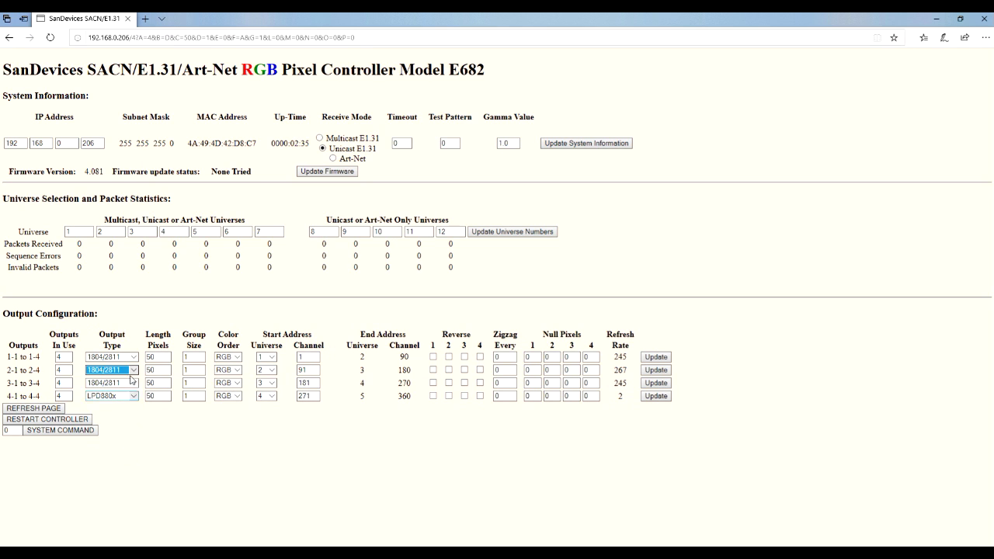
{"action": "left_click", "coordinate": [656, 369]}
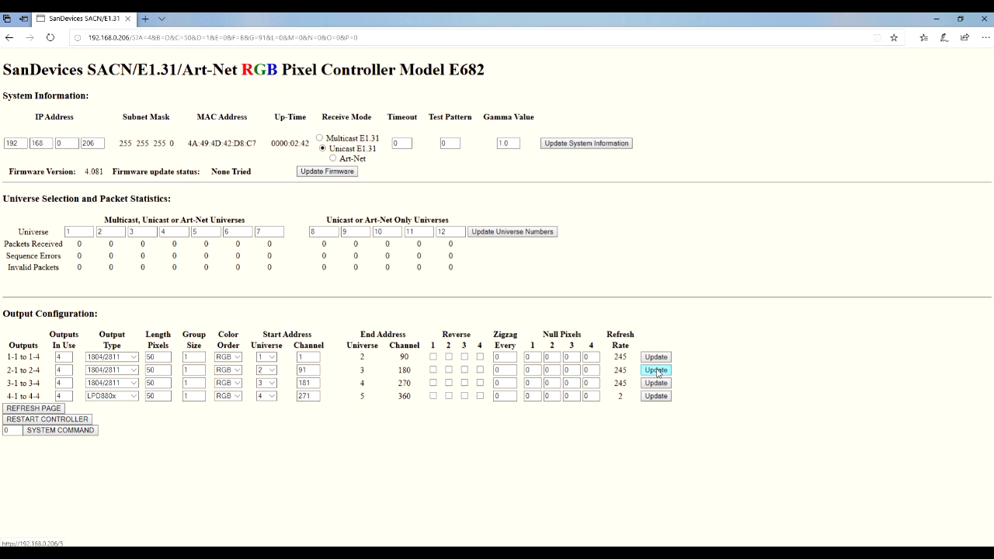
{"action": "left_click", "coordinate": [133, 397]}
{"action": "left_click", "coordinate": [104, 369]}
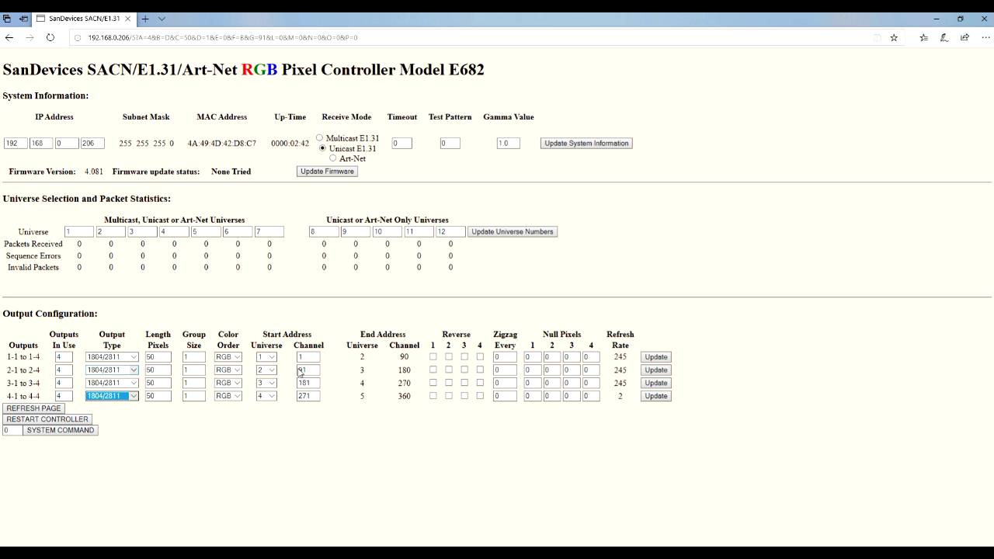
{"action": "left_click", "coordinate": [654, 396]}
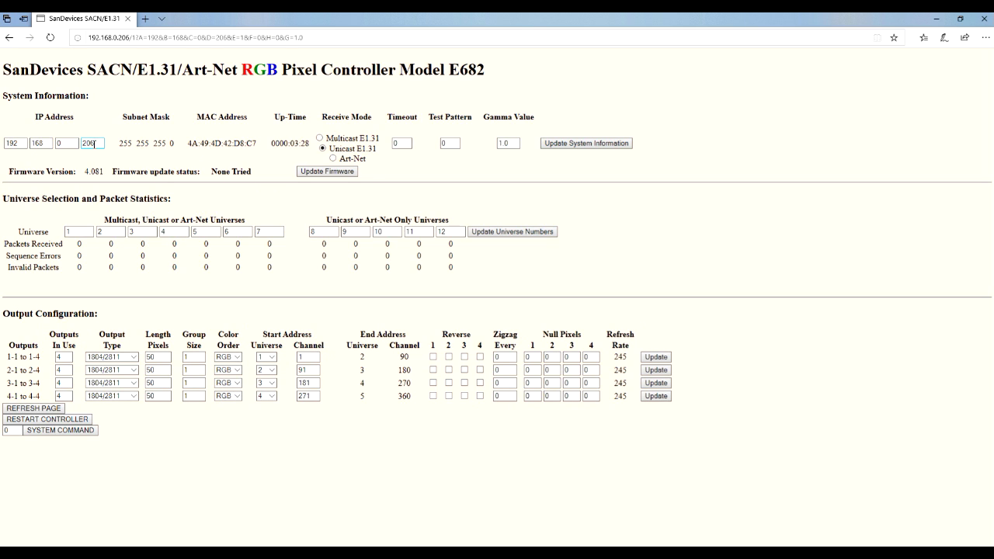
Change the IP's last octet to 207, save system information, and restart the controller
{"action": "double_click", "coordinate": [90, 144]}
{"action": "type", "text": "203"}
{"action": "type", "text": "7"}
{"action": "left_click", "coordinate": [554, 145]}
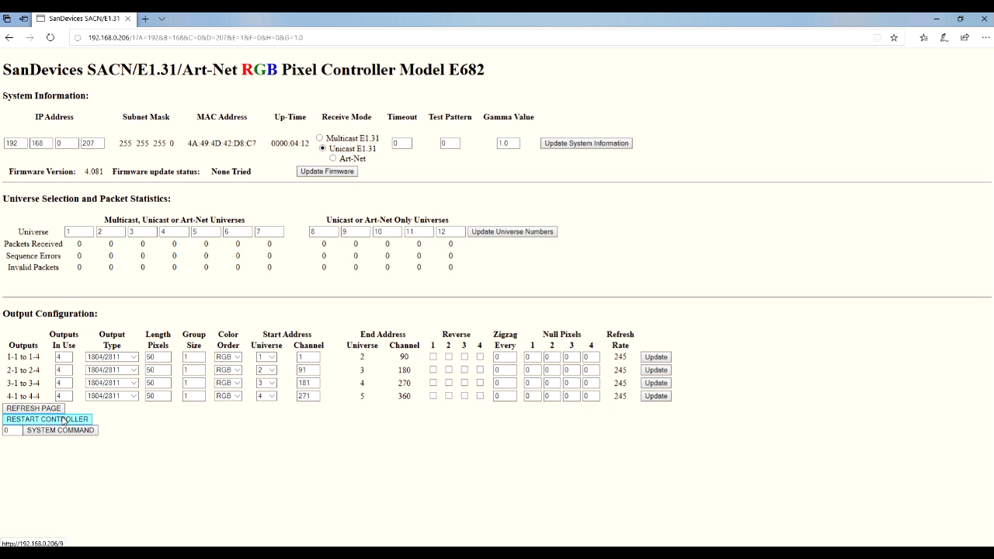
{"action": "left_click", "coordinate": [63, 421]}
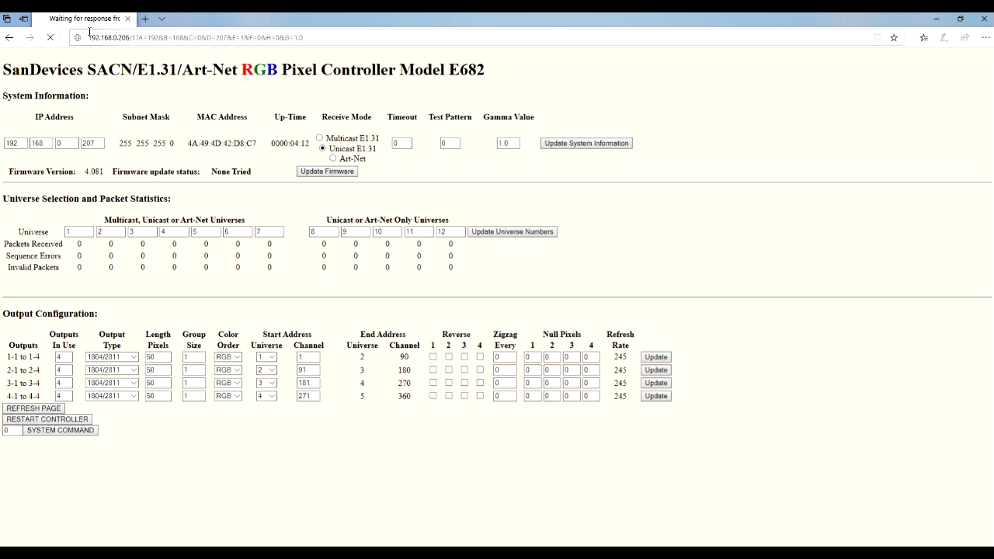
Close the old controller page and enter 192.168.0.207 in a fresh Edge window
{"action": "left_click", "coordinate": [129, 20]}
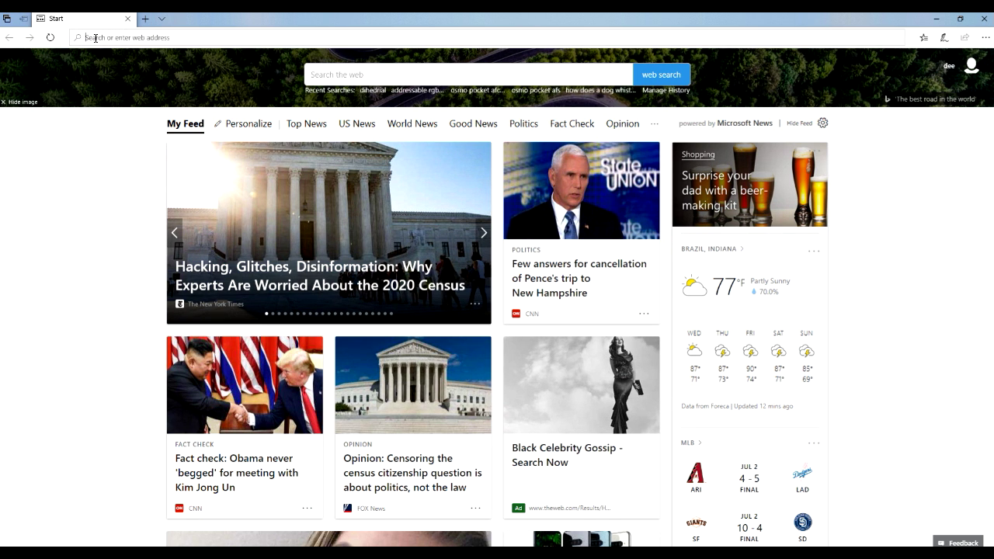
{"action": "left_click", "coordinate": [95, 38]}
{"action": "type", "text": "192."}
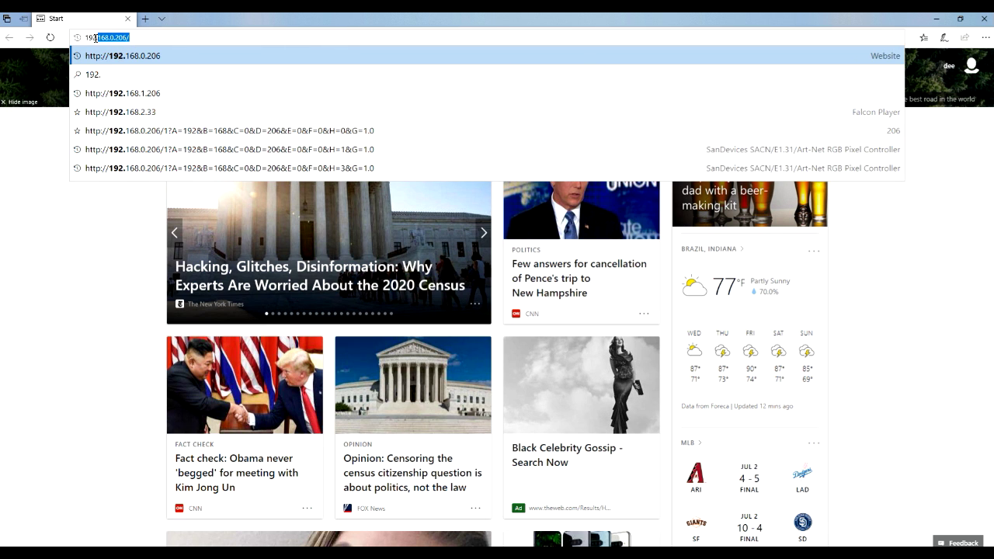
{"action": "type", "text": "168."}
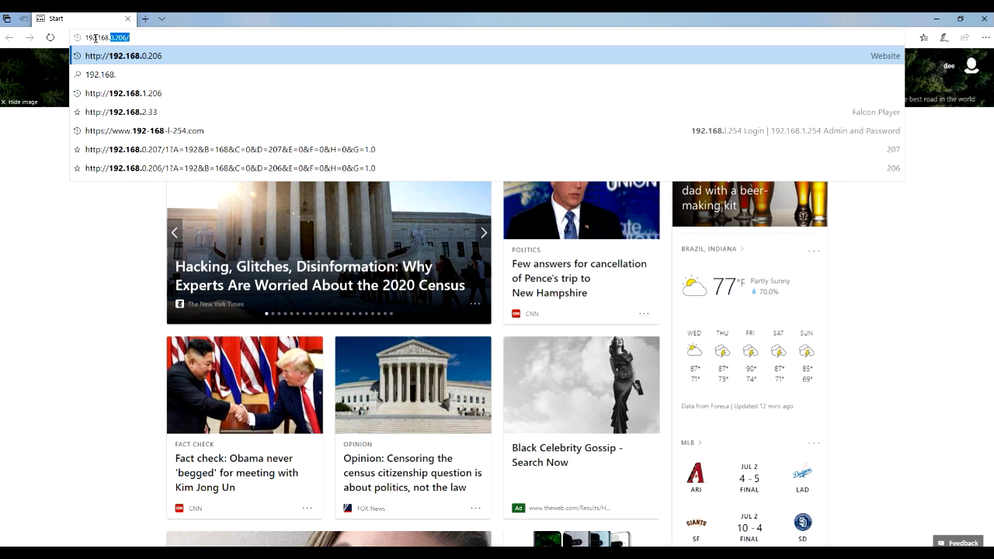
{"action": "type", "text": "0.20"}
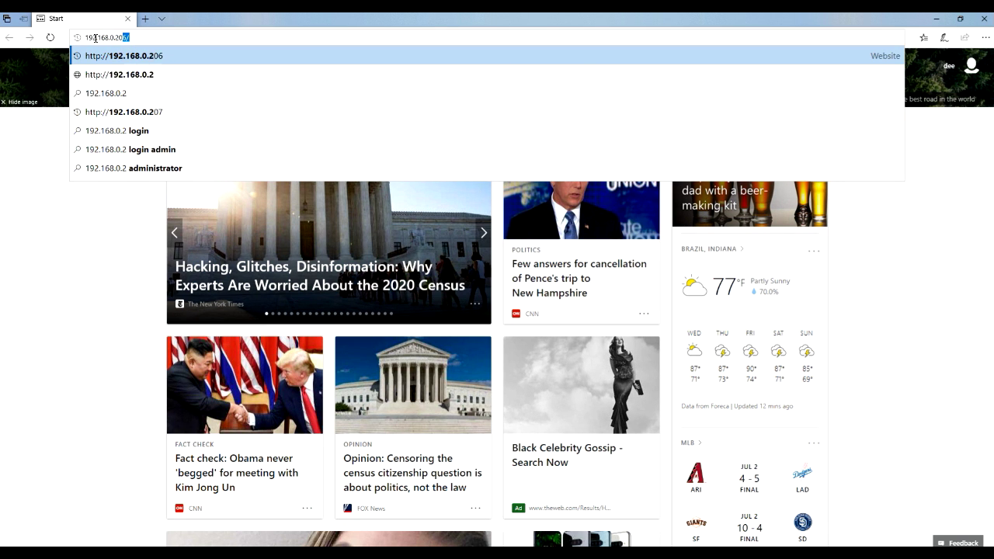
{"action": "type", "text": "7/"}
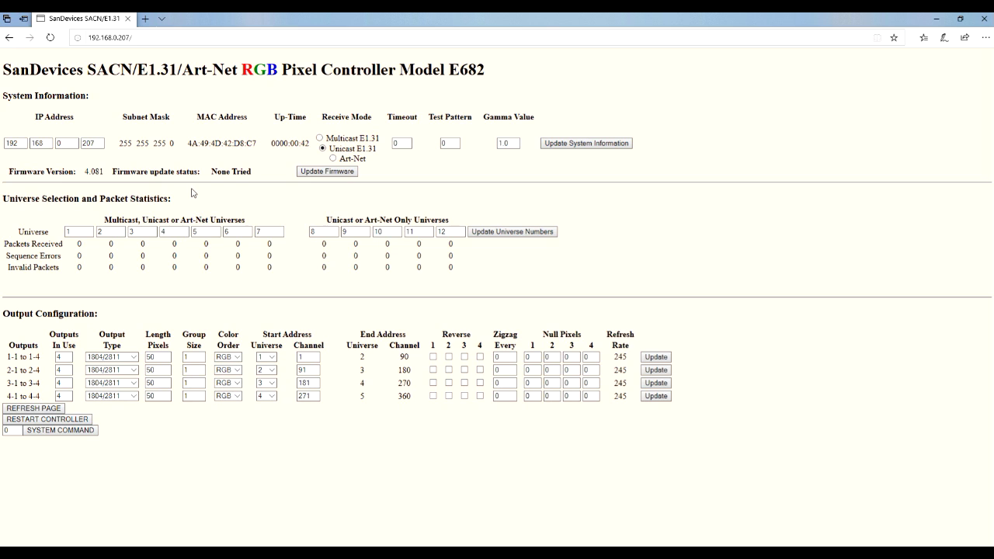
{"action": "left_click", "coordinate": [91, 143]}
{"action": "left_click", "coordinate": [109, 177]}
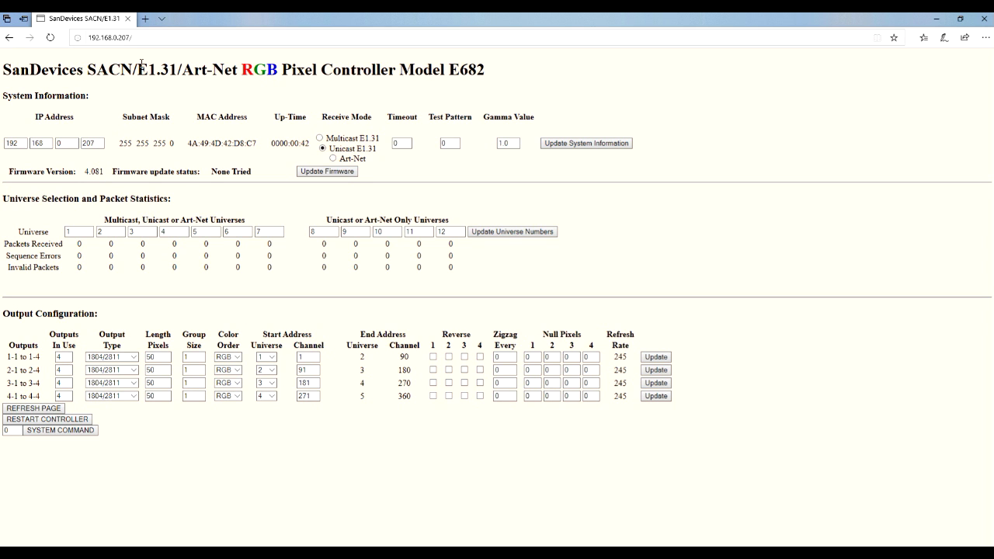